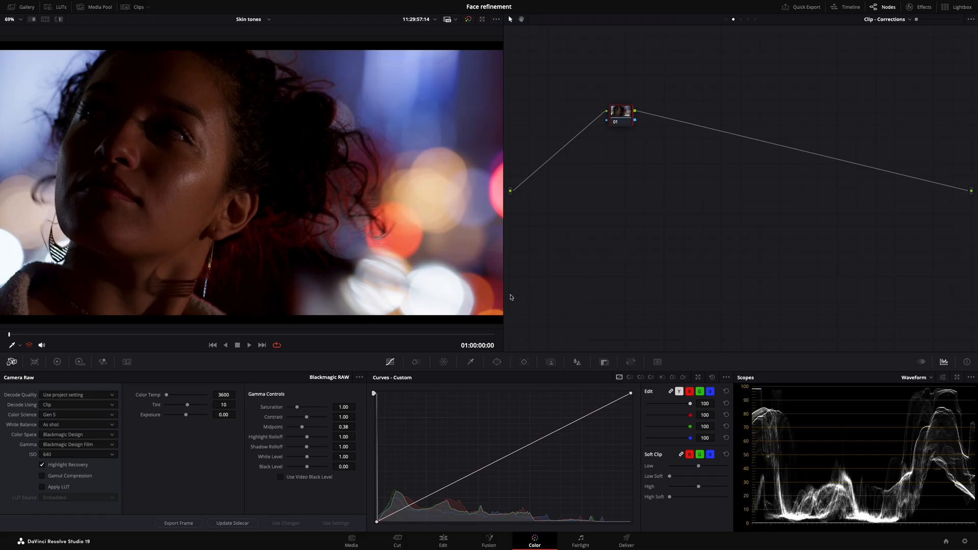
# Open the Primaries palette and look through its color wheels, bars and log modes
pyautogui.click(57, 362)
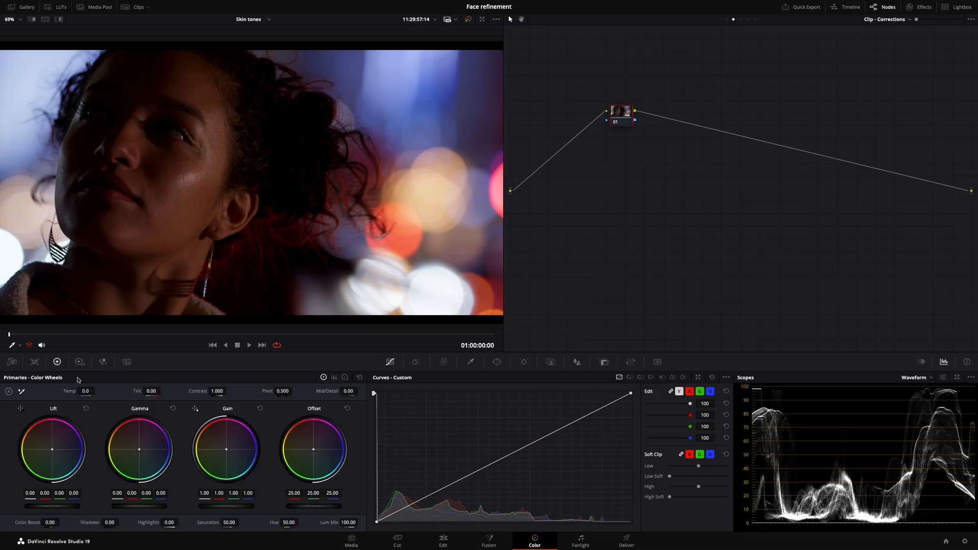
pyautogui.click(334, 378)
pyautogui.click(345, 378)
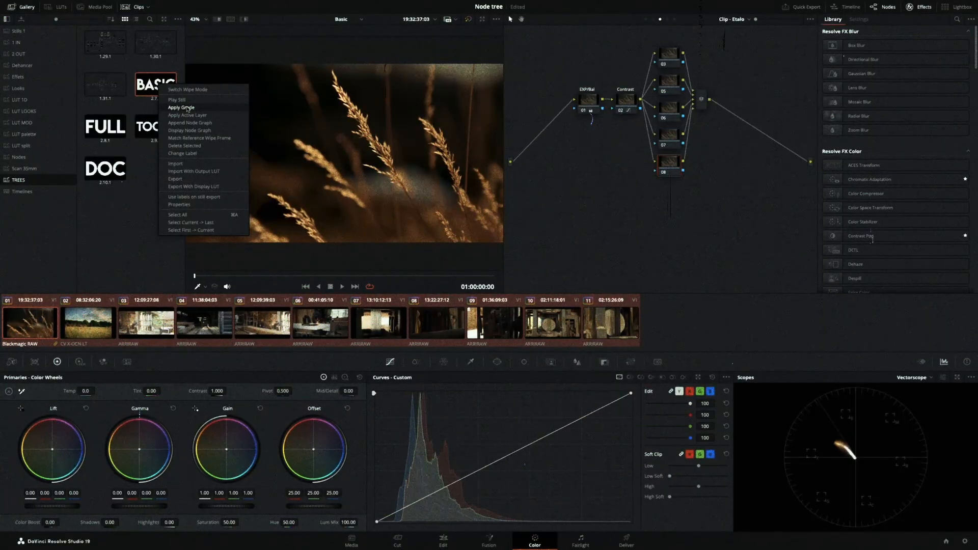
# In the Node tree project, apply the grade of the BASIC still to the selected clips
pyautogui.click(188, 109)
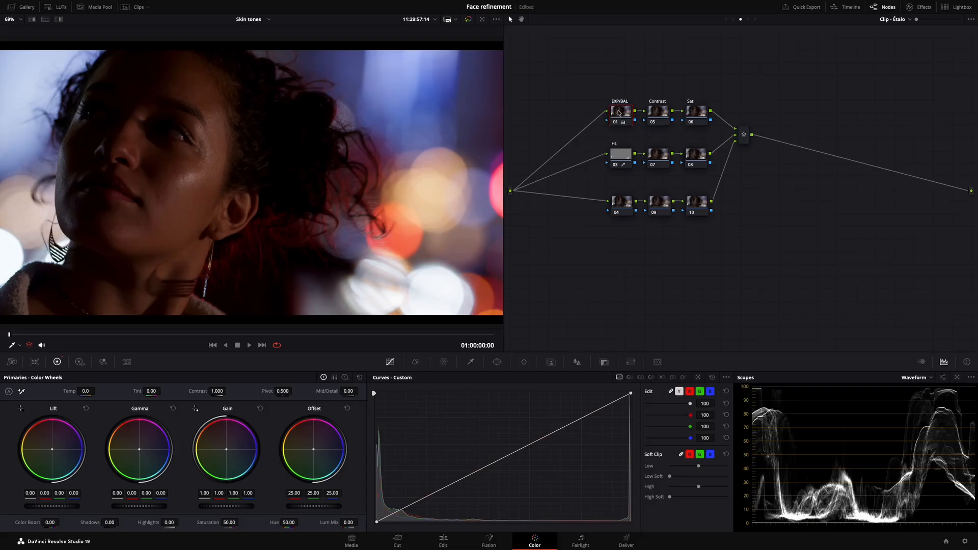
# Inspect the EXP/BAL, Contrast and Sat nodes, and preview the HL node's key in highlight view
pyautogui.click(659, 112)
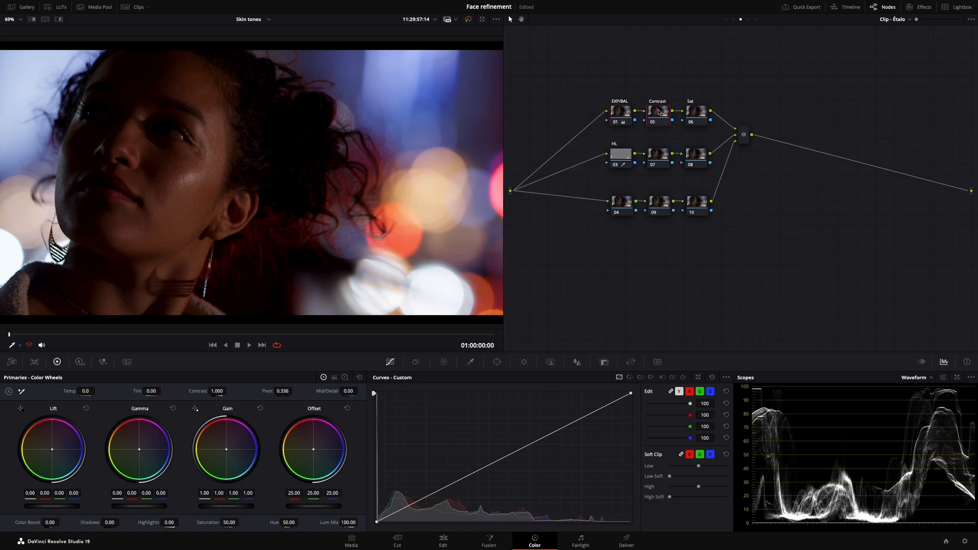
pyautogui.click(700, 113)
pyautogui.click(618, 113)
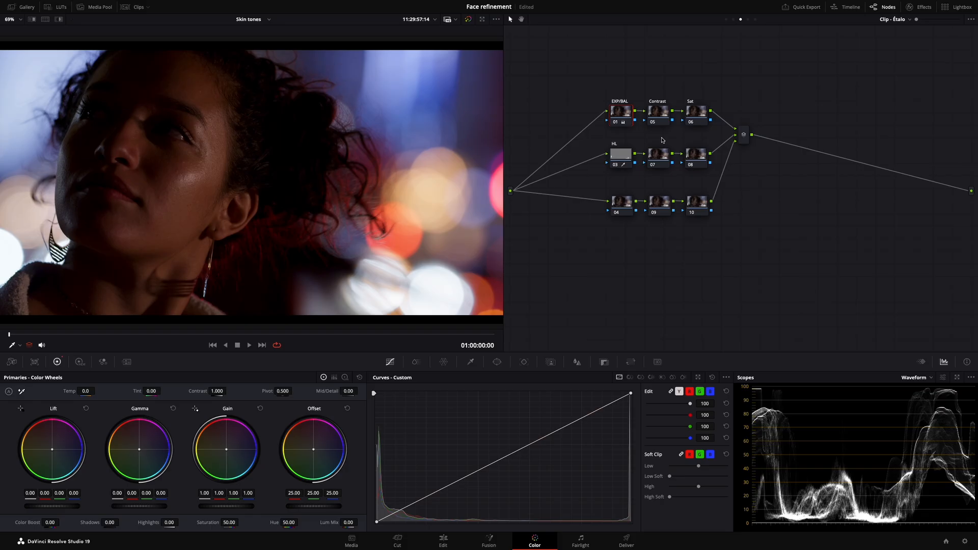
pyautogui.click(622, 154)
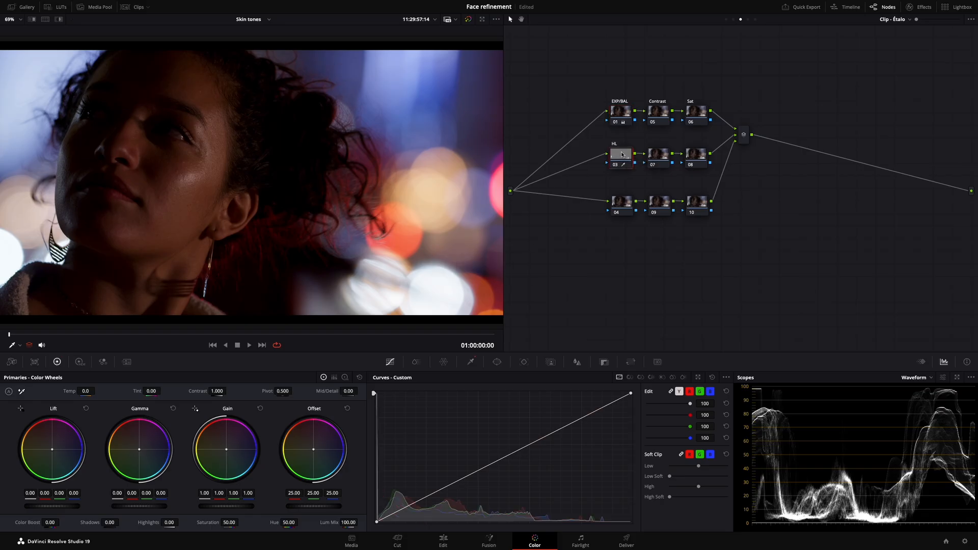
pyautogui.hotkey('shift', 'h')
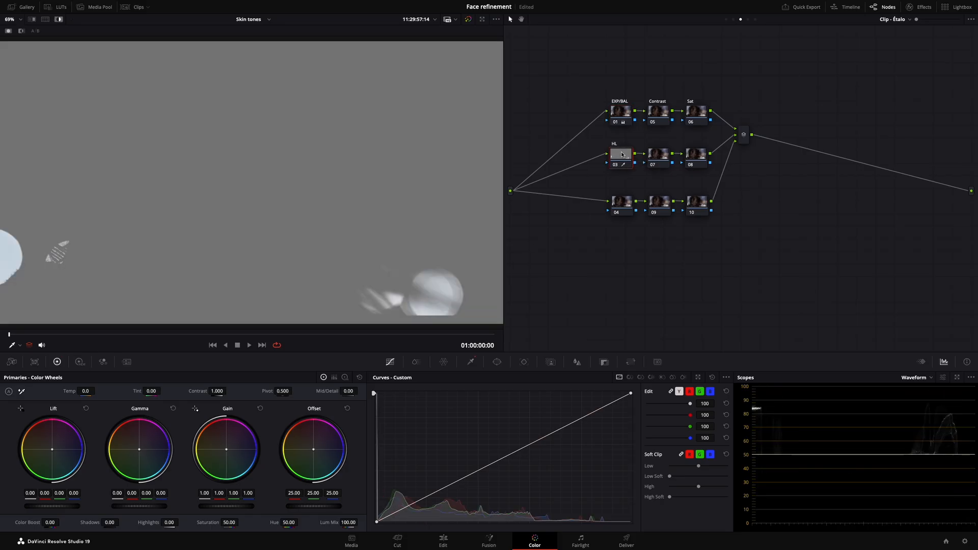
pyautogui.hotkey('shift', 'h')
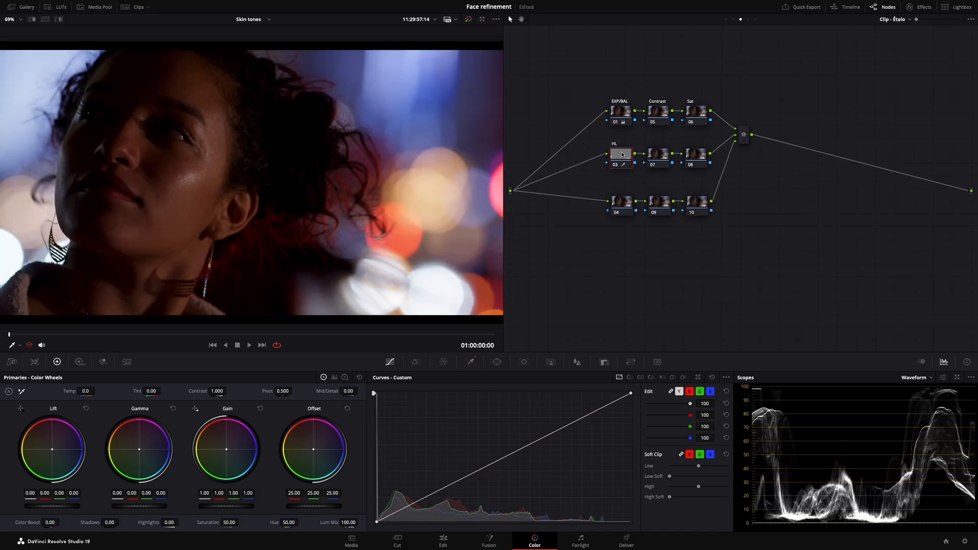
# Set the Contrast node's contrast to about 0.642 and check the HL node's key in highlight view
pyautogui.click(658, 121)
pyautogui.moveTo(228, 390); pyautogui.dragTo(176, 391)
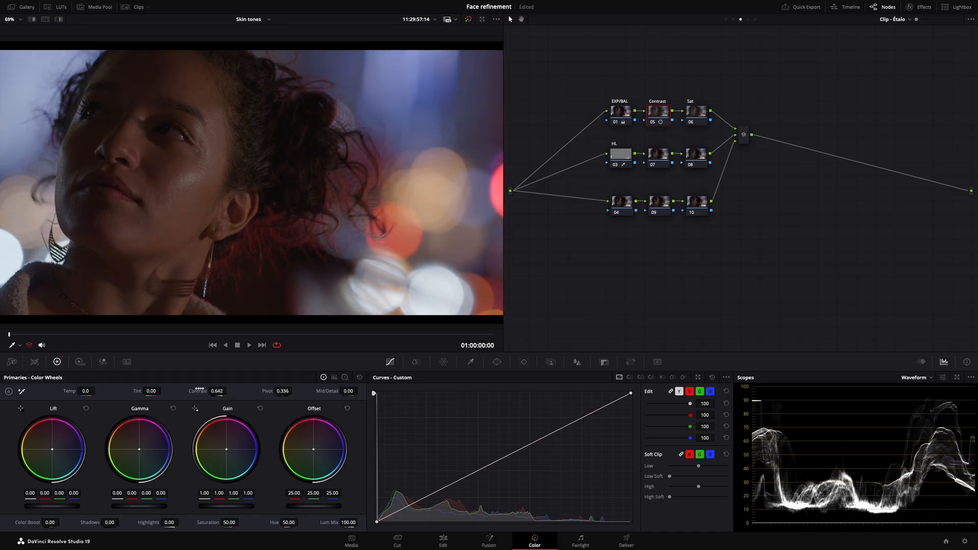
pyautogui.click(622, 155)
pyautogui.hotkey('shift', 'h')
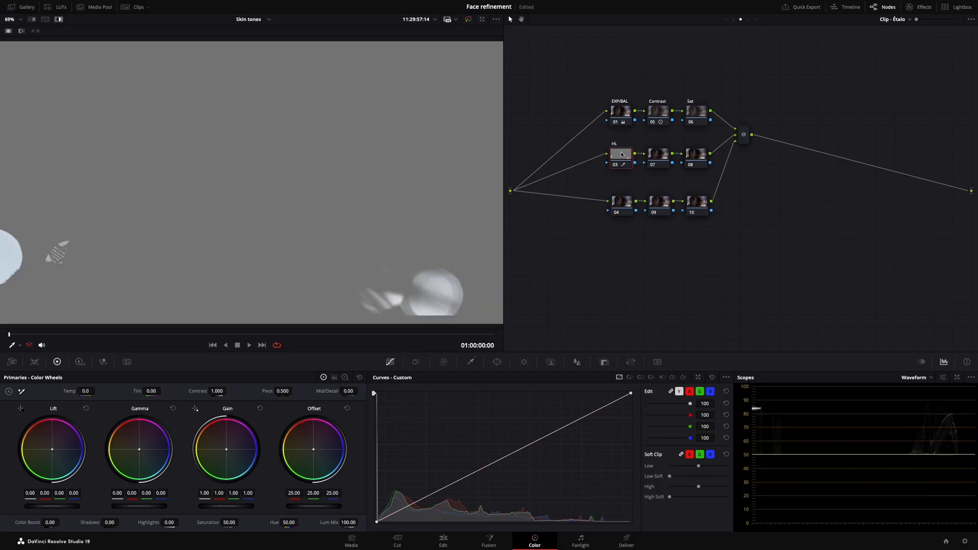
pyautogui.hotkey('shift', 'h')
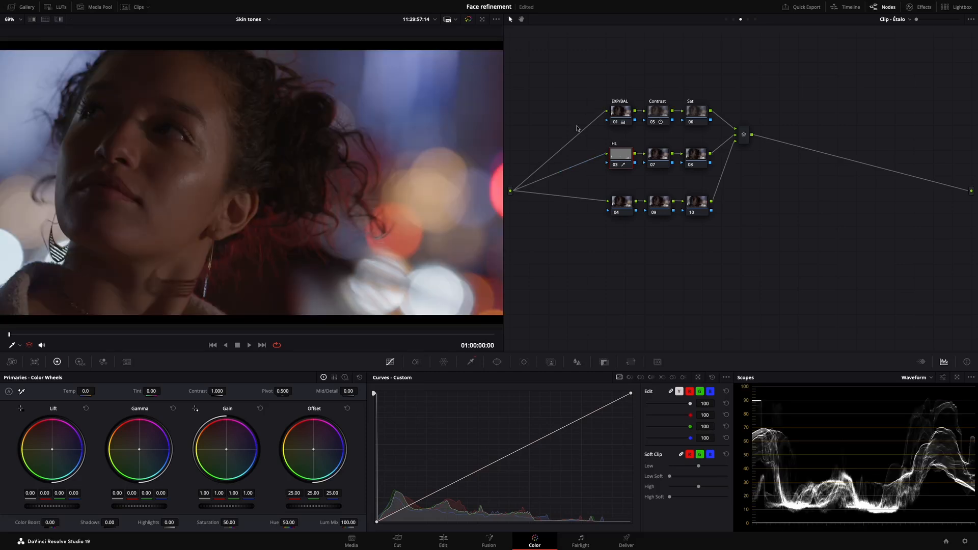
# Add a serial node after the parallel mixer, move the HL grade onto it and preview its key
pyautogui.click(744, 139)
pyautogui.hotkey('alt', 's')
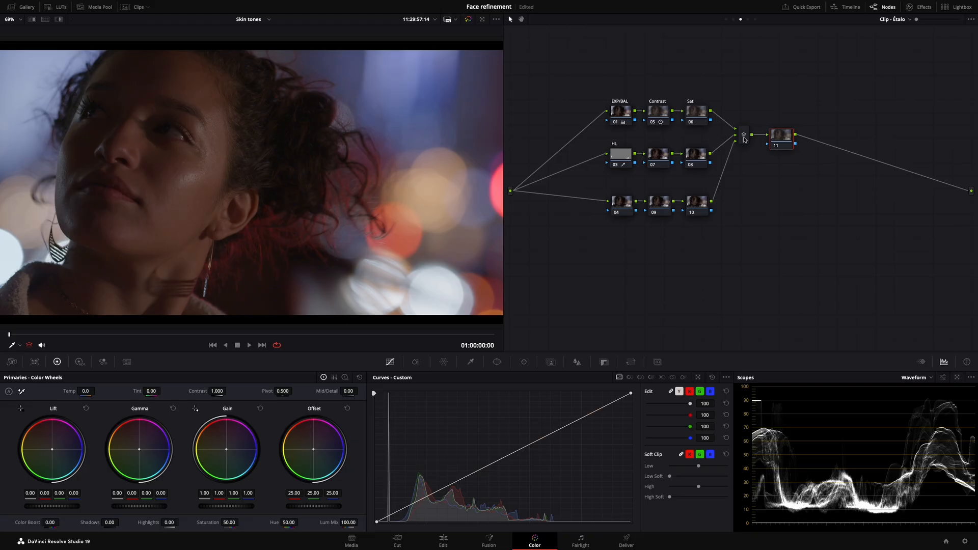
pyautogui.moveTo(625, 153); pyautogui.dragTo(779, 135)
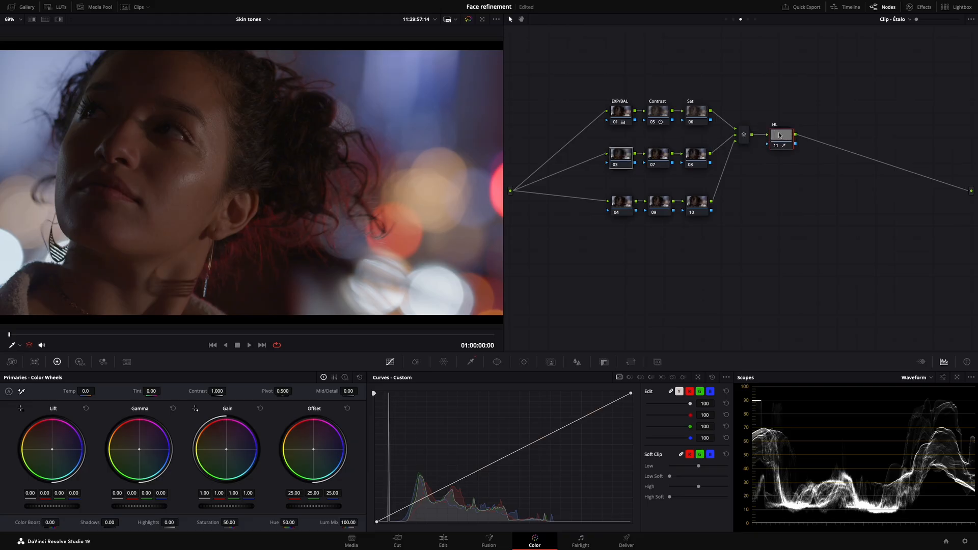
pyautogui.hotkey('shift', 'h')
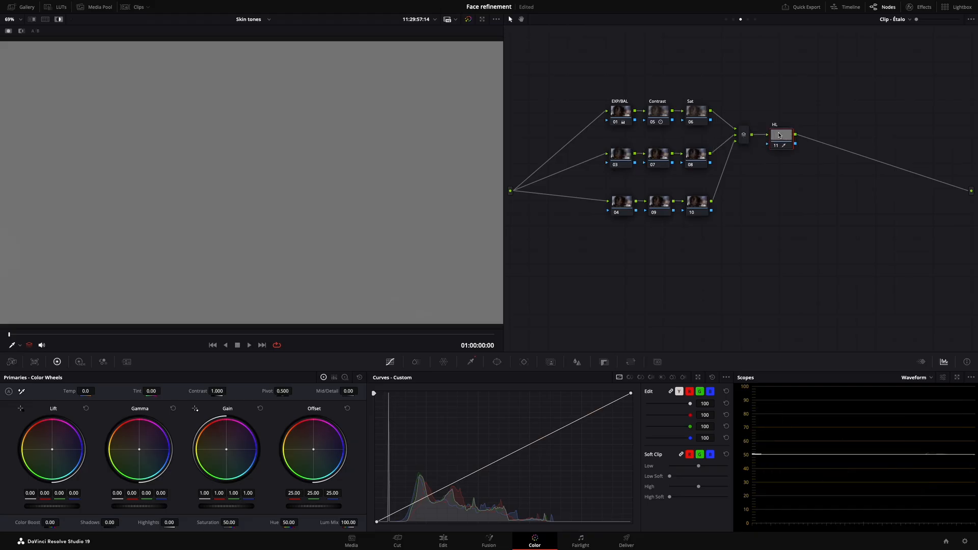
pyautogui.hotkey('shift', 'h')
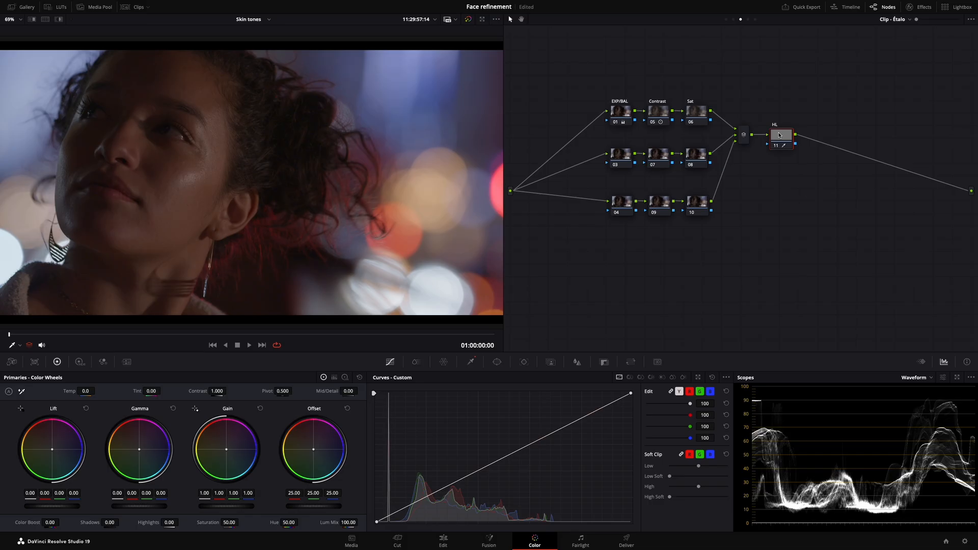
# Move the HL grade back to node 03 and preview its key in highlight view
pyautogui.moveTo(779, 135); pyautogui.dragTo(619, 155)
pyautogui.click(617, 154)
pyautogui.hotkey('shift', 'h')
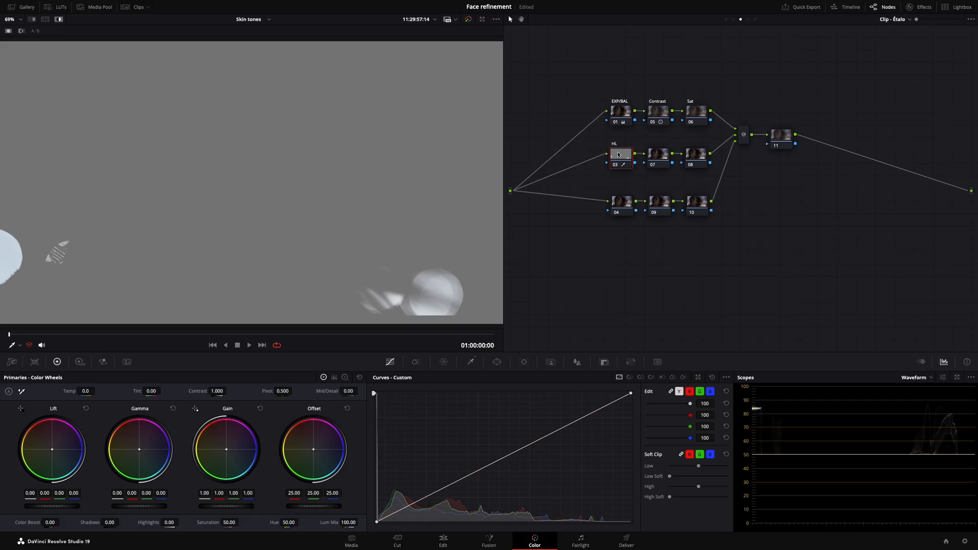
pyautogui.hotkey('shift', 'h')
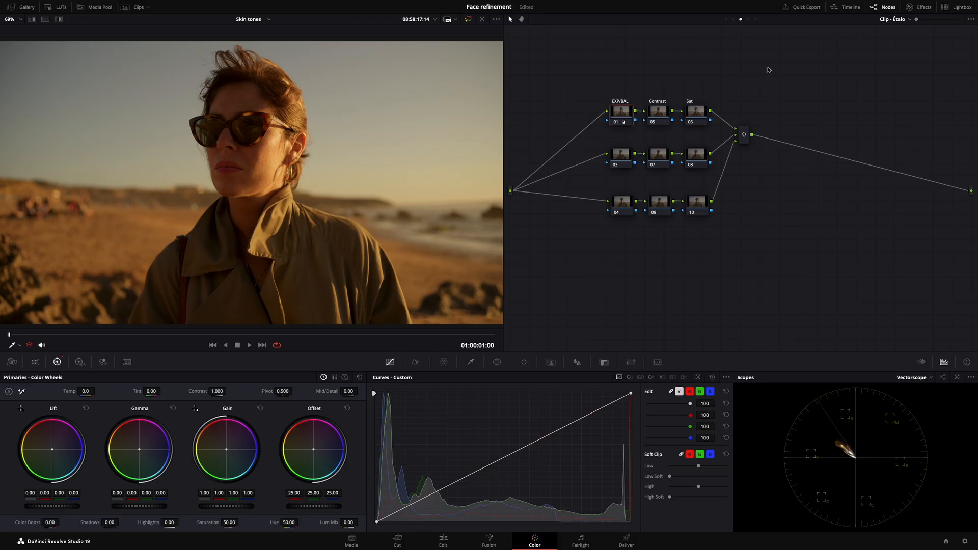
# Check the gamma setting of the EXP/BAL node on the beach clip without changing it
pyautogui.rightClick(625, 115)
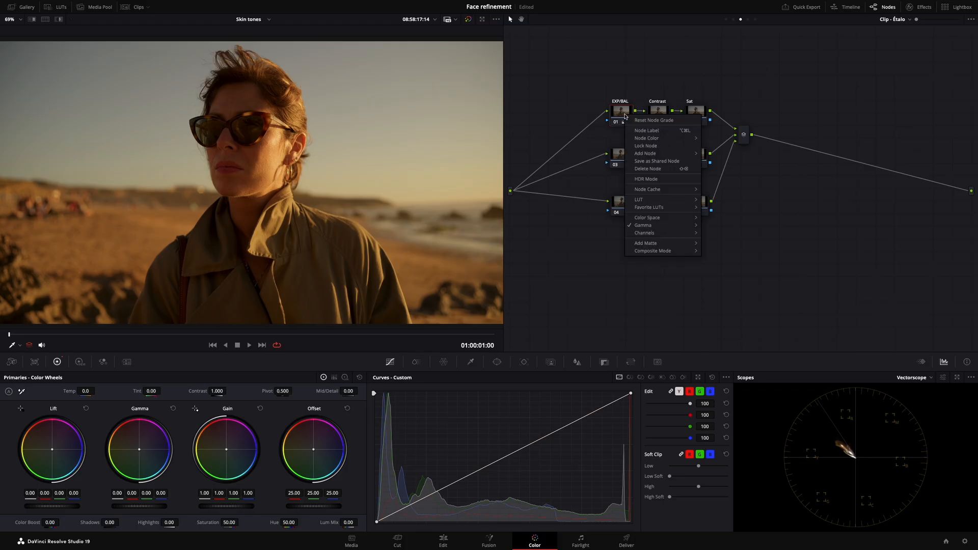
pyautogui.moveTo(665, 227)
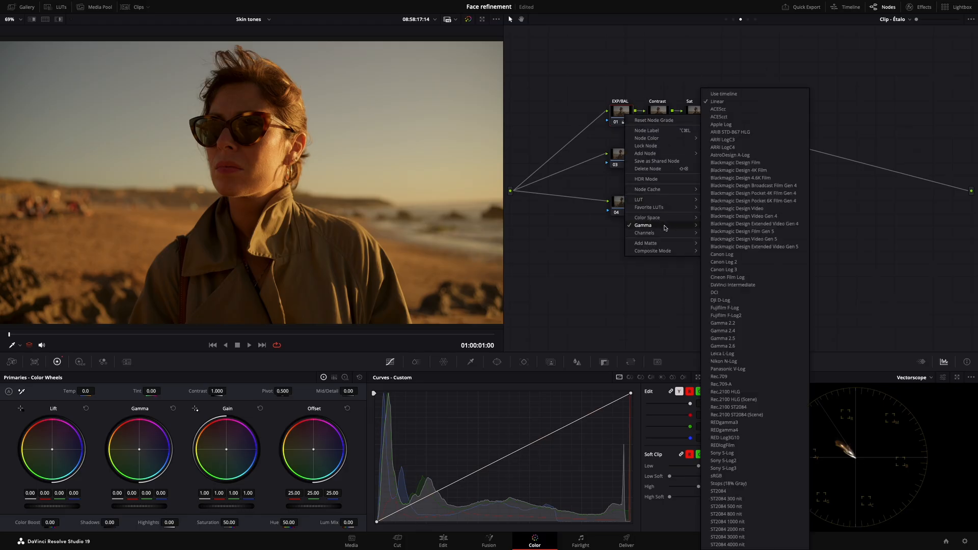
pyautogui.click(579, 236)
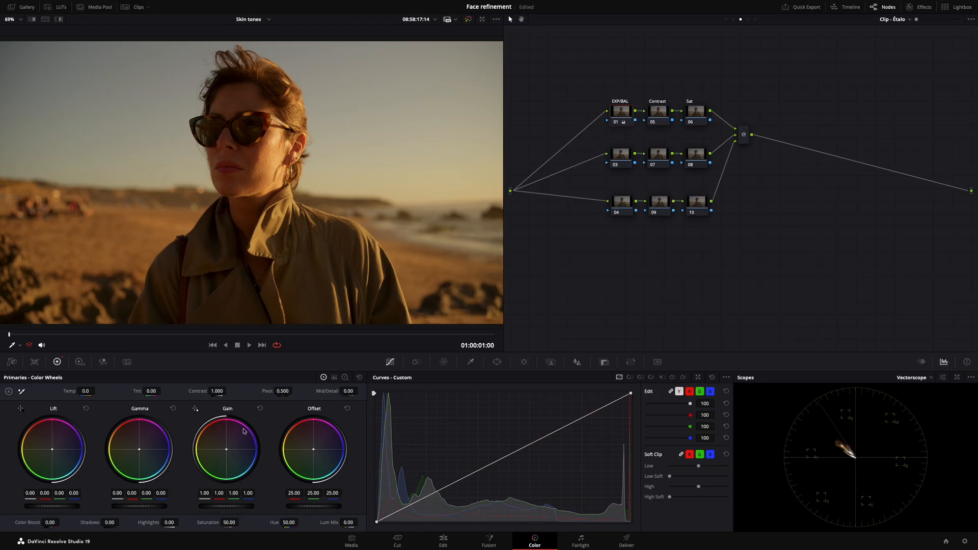
# Shift the EXP/BAL node's gain toward blue to red 0.80, green 1.02, blue 1.36, and compare with the node bypassed
pyautogui.moveTo(229, 452); pyautogui.dragTo(231, 453)
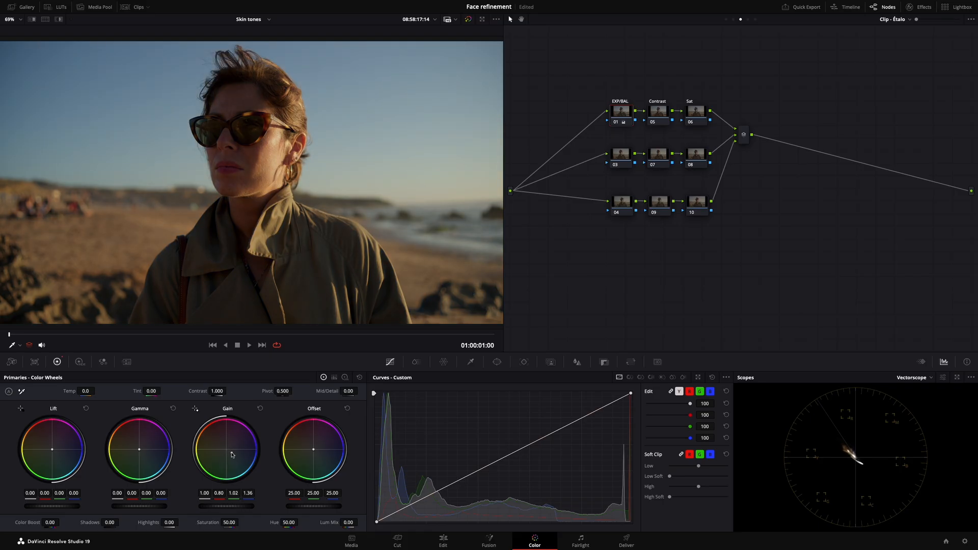
pyautogui.hotkey('ctrl', 'd')
pyautogui.hotkey('ctrl', 'd')
# On node 03, sample the sky for the Hue Vs Hue curve and set the hue rotation to about -78.79
pyautogui.click(621, 154)
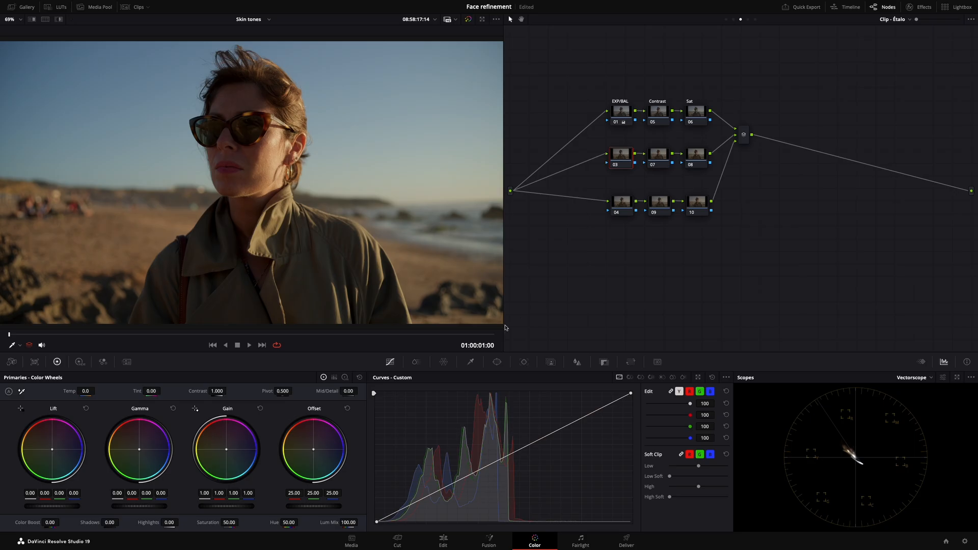
pyautogui.click(444, 362)
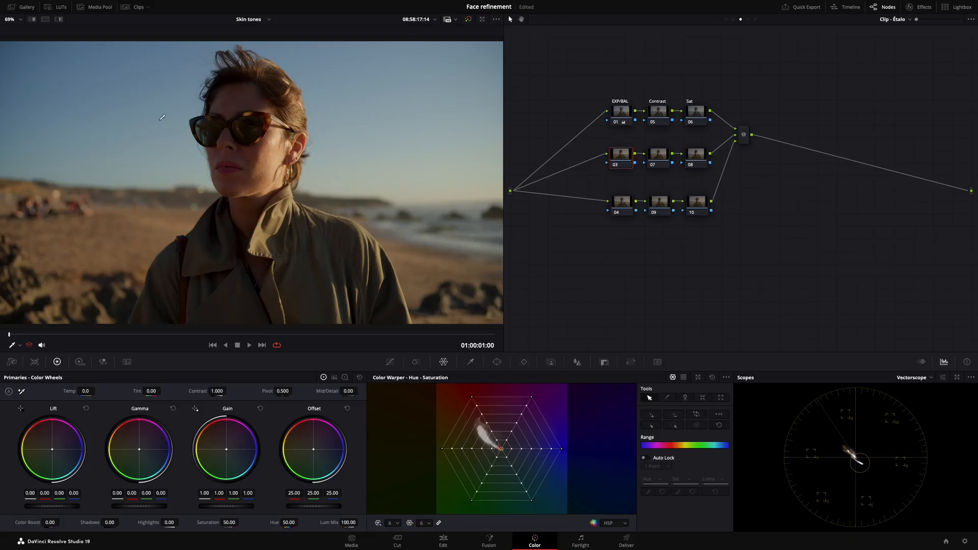
pyautogui.click(389, 362)
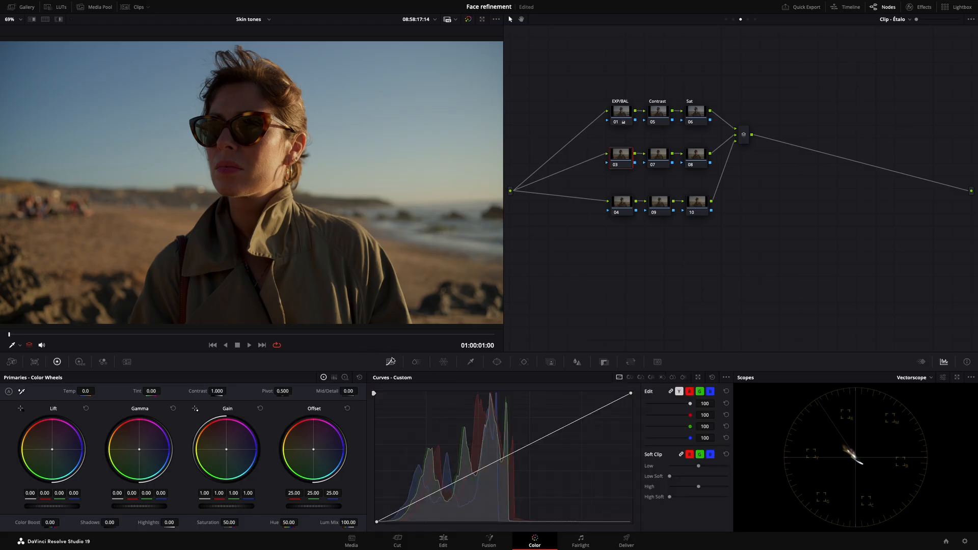
pyautogui.click(640, 378)
pyautogui.click(630, 378)
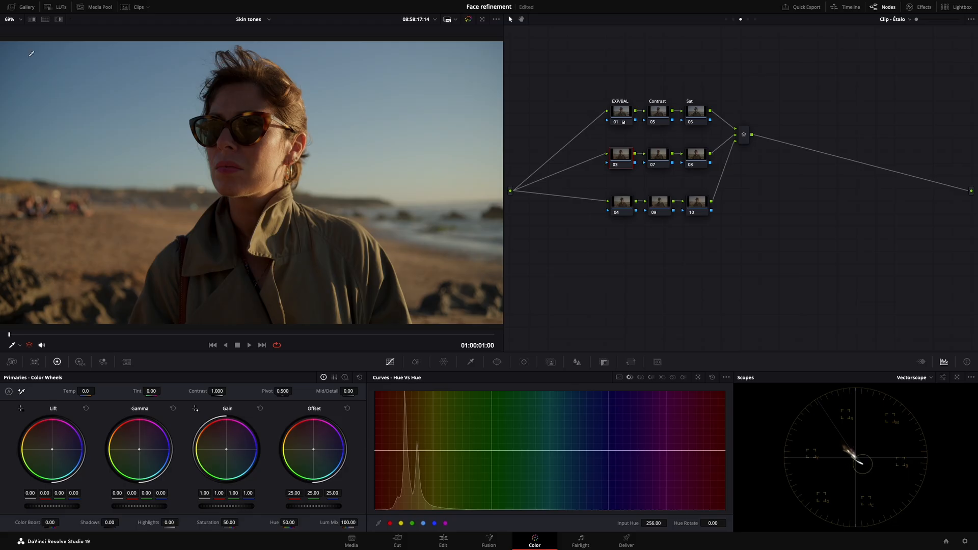
pyautogui.click(148, 112)
pyautogui.moveTo(488, 451); pyautogui.dragTo(484, 479)
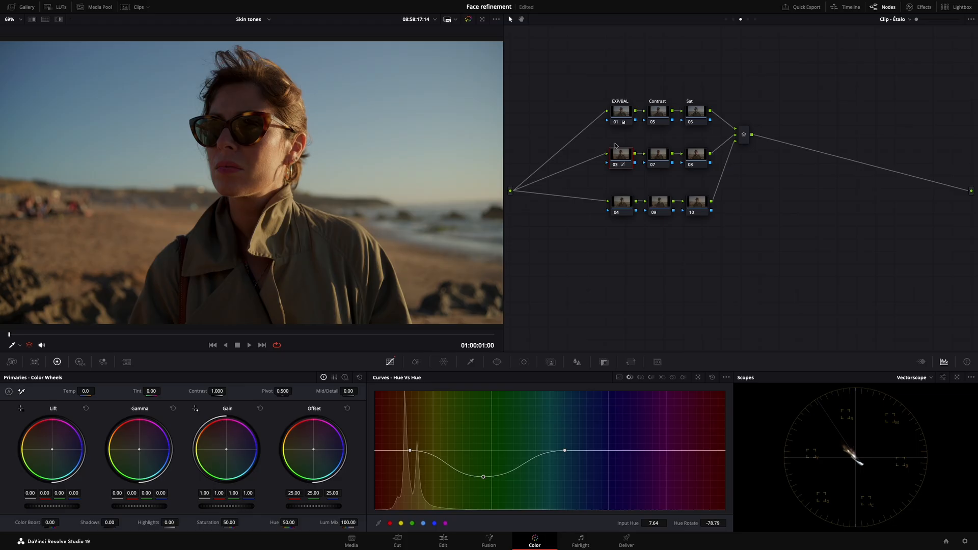
# Bypass and re-enable the EXP/BAL node repeatedly to compare the image with and without the balance
pyautogui.click(626, 117)
pyautogui.hotkey('ctrl', 'd')
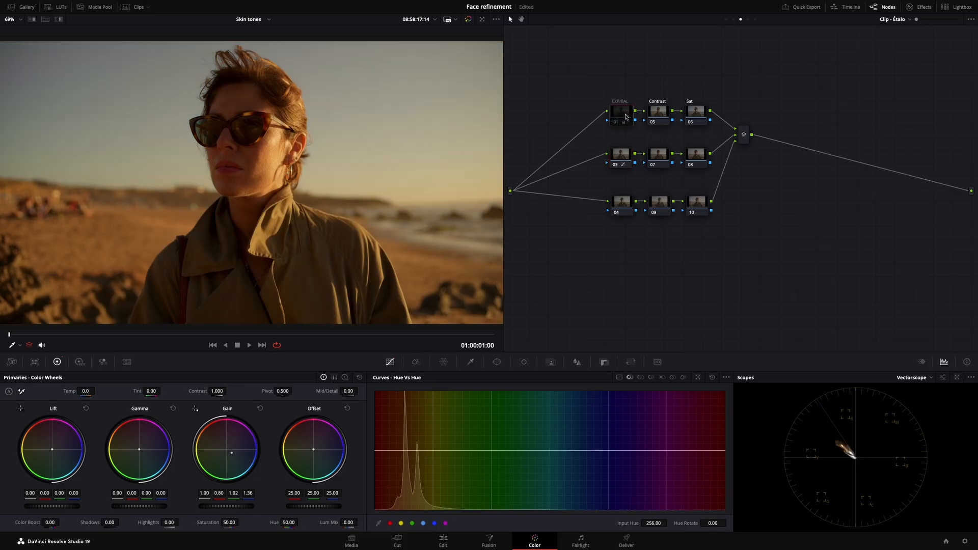
pyautogui.hotkey('ctrl', 'd')
pyautogui.hotkey('ctrl', 'd')
pyautogui.hotkey('ctrl', 'd')
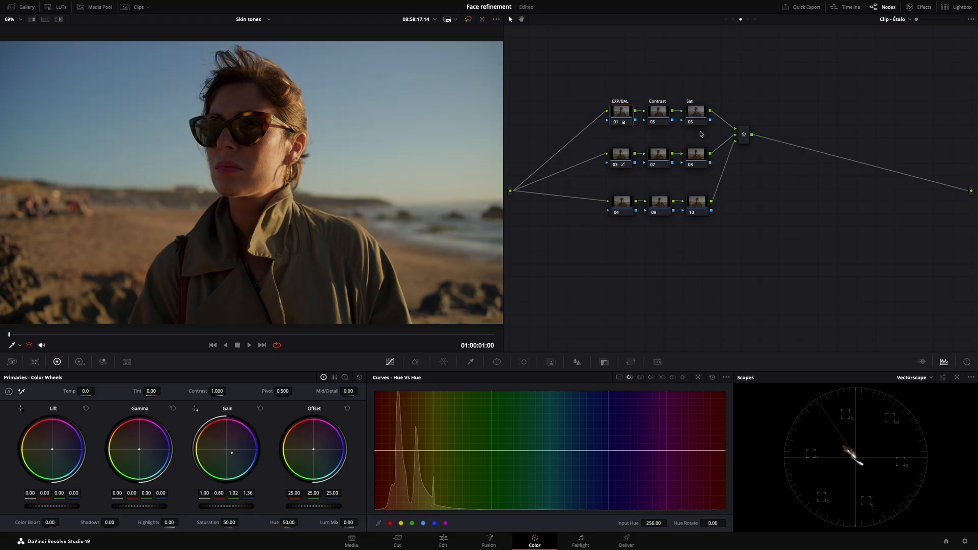
# Add a serial node after the parallel mixer and lower the sky's point at input hue 100.47 on its Hue Vs Hue curve
pyautogui.click(742, 136)
pyautogui.hotkey('alt', 's')
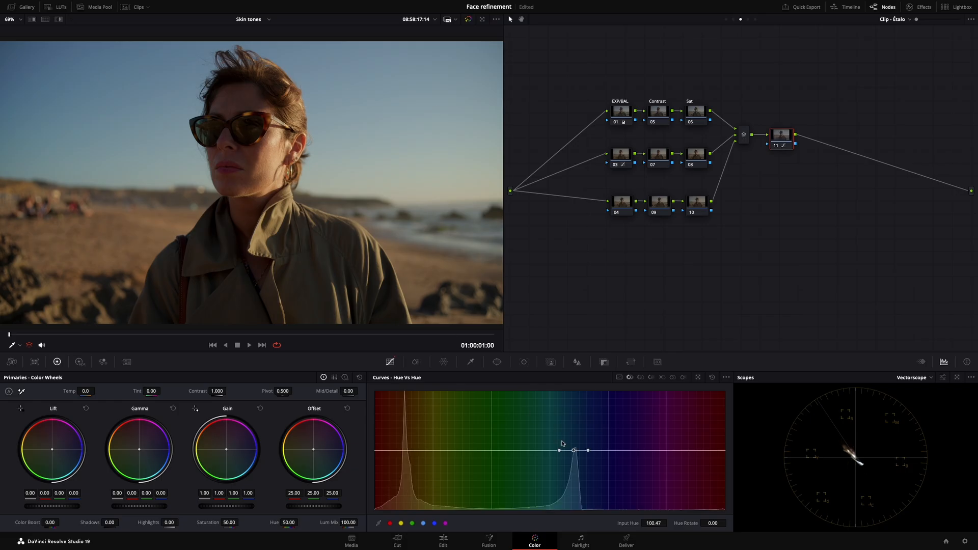
pyautogui.click(576, 450)
pyautogui.moveTo(575, 451); pyautogui.dragTo(576, 497)
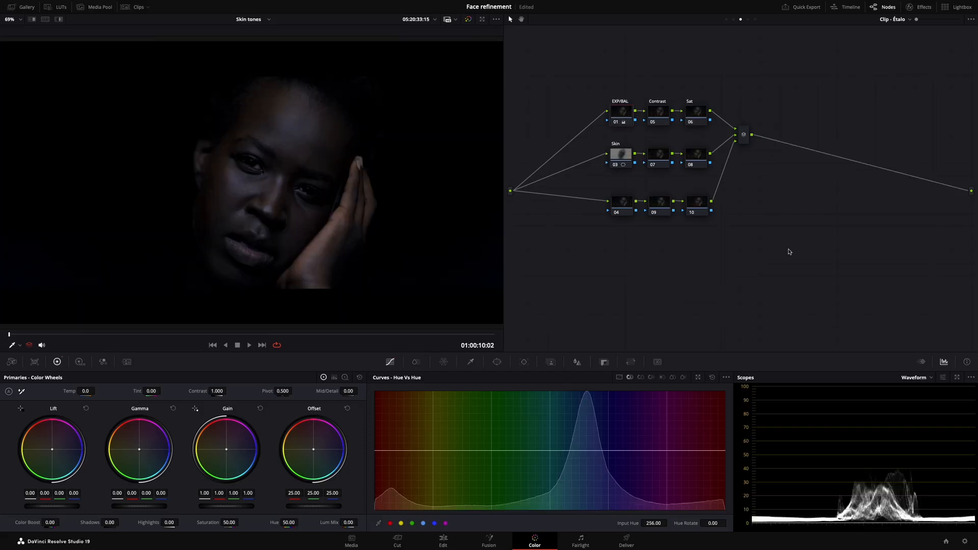
# On the dark portrait's Contrast node, set gain to 1.53 and lift to -0.01, and compare with the node bypassed
pyautogui.click(659, 114)
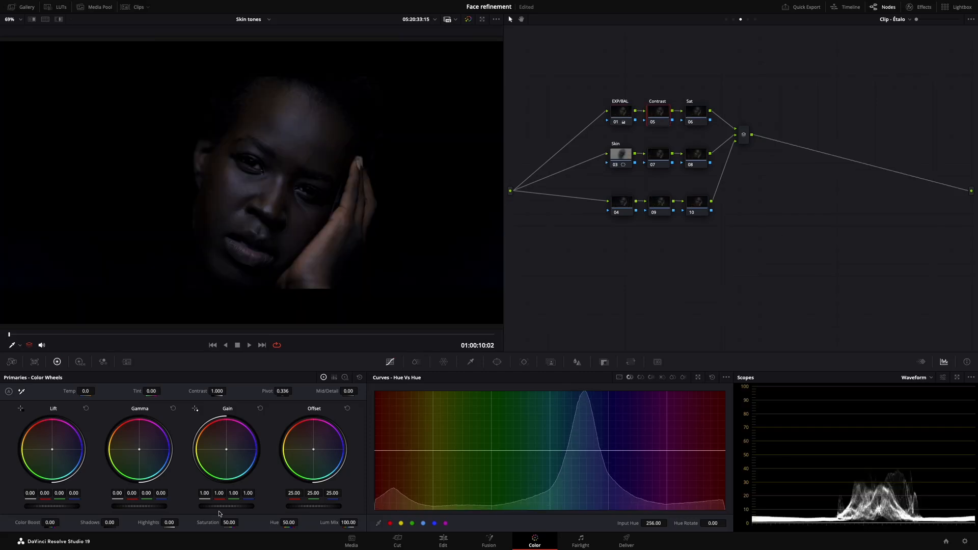
pyautogui.moveTo(220, 506); pyautogui.dragTo(261, 506)
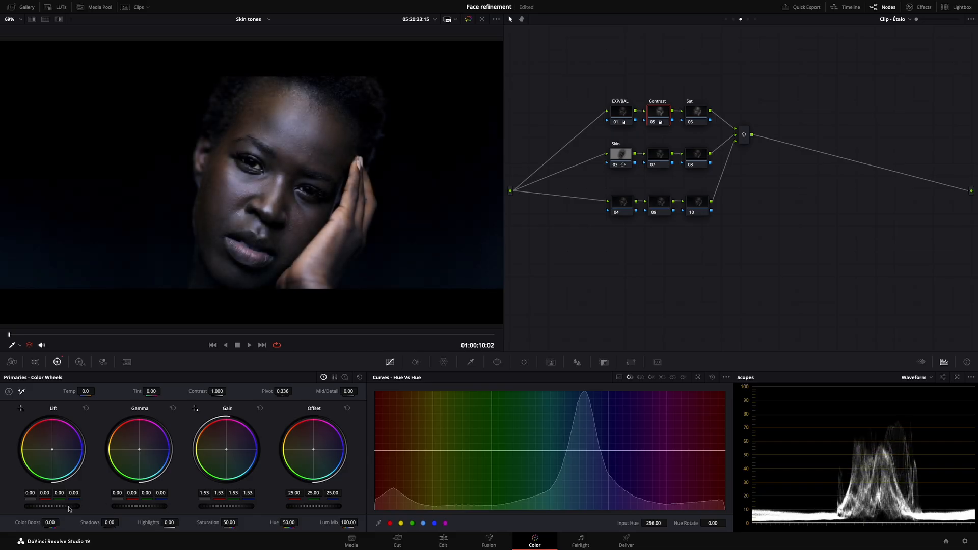
pyautogui.scroll(-1, 69, 508)
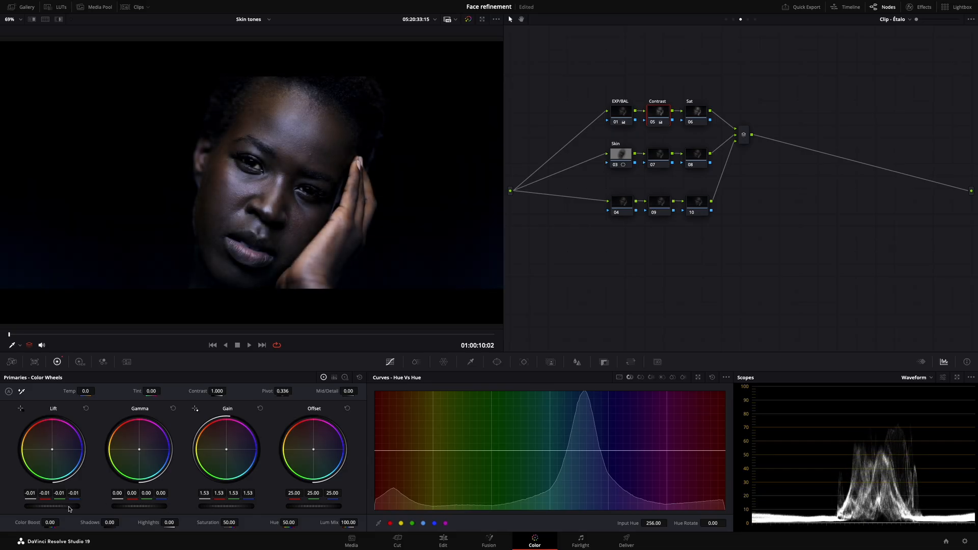
pyautogui.press('super+d')
pyautogui.press('super+d')
# Preview the Skin node's face mask in highlight view and return to the normal image
pyautogui.click(623, 152)
pyautogui.hotkey('shift', 'h')
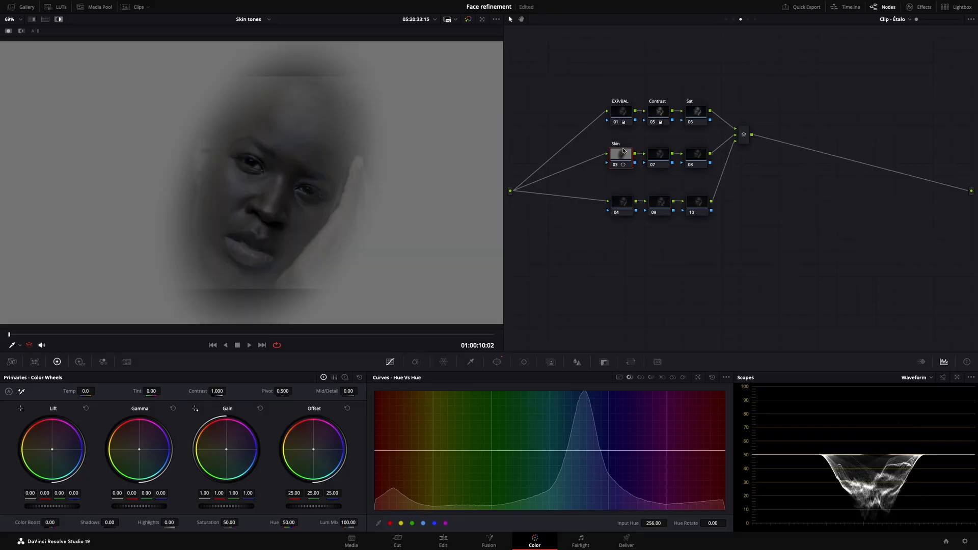
pyautogui.hotkey('shift', 'h')
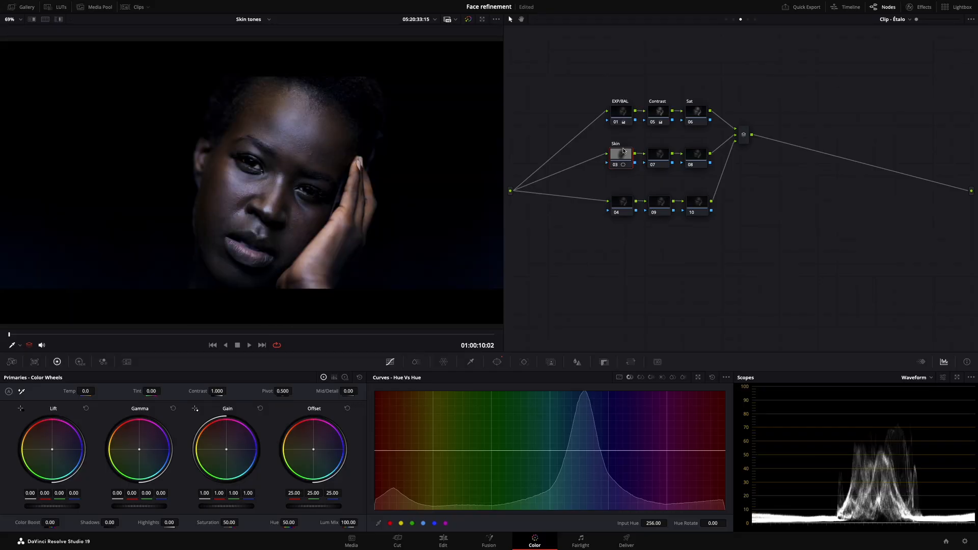
# Warm the Skin node's gain to red 1.02 and blue 0.98, set Mid/Detail to -100, and compare with the node bypassed
pyautogui.moveTo(224, 453); pyautogui.dragTo(225, 452)
pyautogui.moveTo(328, 388); pyautogui.dragTo(285, 388)
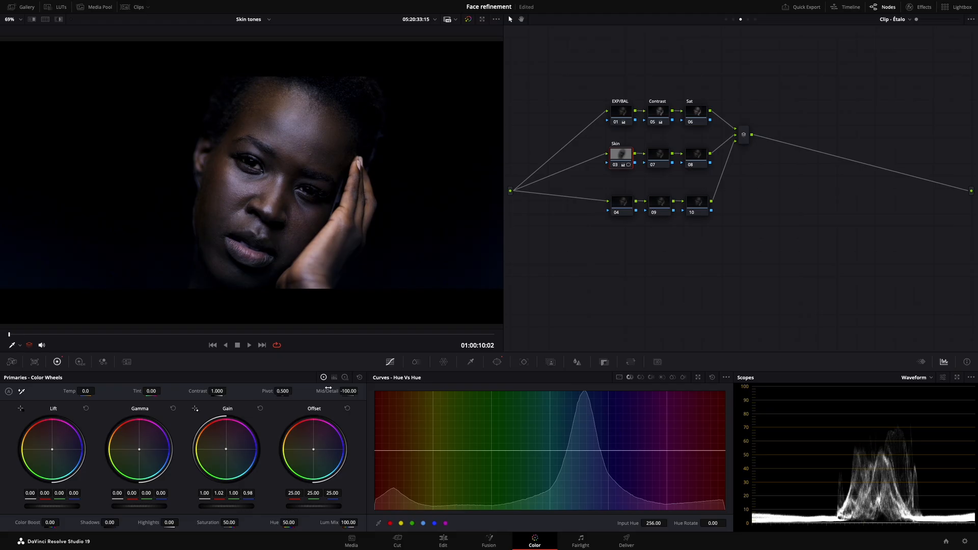
pyautogui.press('super+d')
pyautogui.press('super+d')
# Add a serial node after the parallel mixer
pyautogui.click(742, 141)
pyautogui.hotkey('alt', 's')
# Try swapping the Skin node's grade and mask onto the serial node after the mixer, comparing both placements through undo and redo
pyautogui.moveTo(617, 156); pyautogui.dragTo(786, 137)
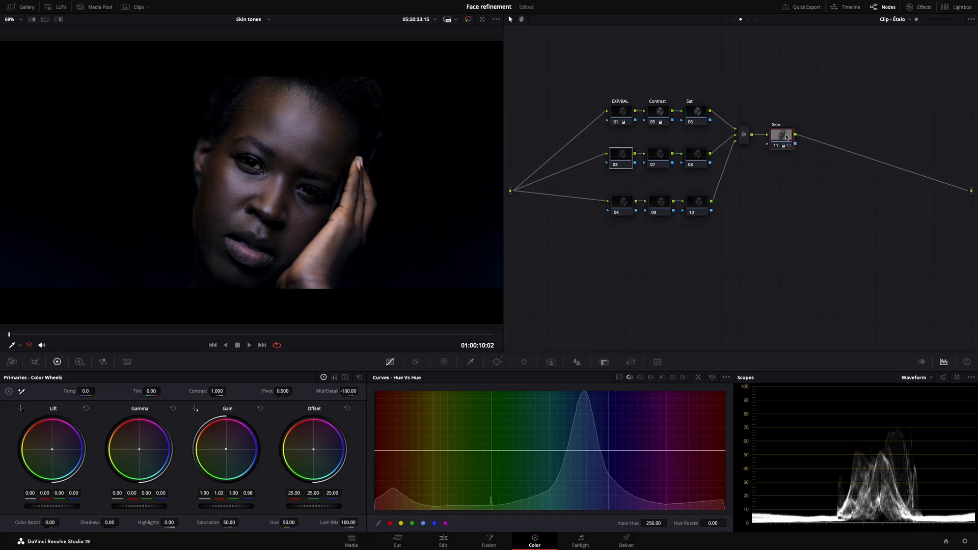
pyautogui.hotkey('ctrl', 'z')
pyautogui.hotkey('ctrl', 'shift', 'z')
pyautogui.hotkey('ctrl', 'z')
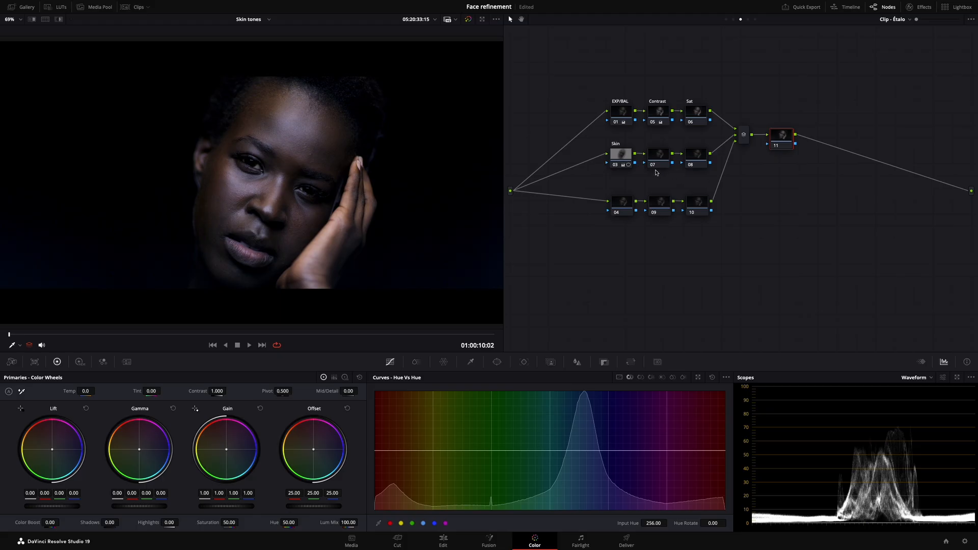
# Reset the Skin node's Mid/Detail to 0 and connect its key output to the key input of serial node 11
pyautogui.click(619, 157)
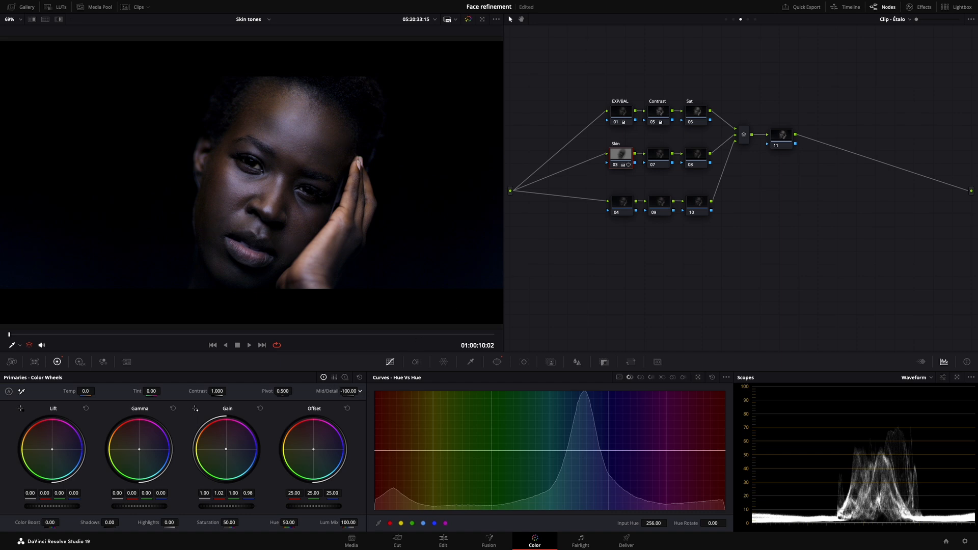
pyautogui.doubleClick(329, 390)
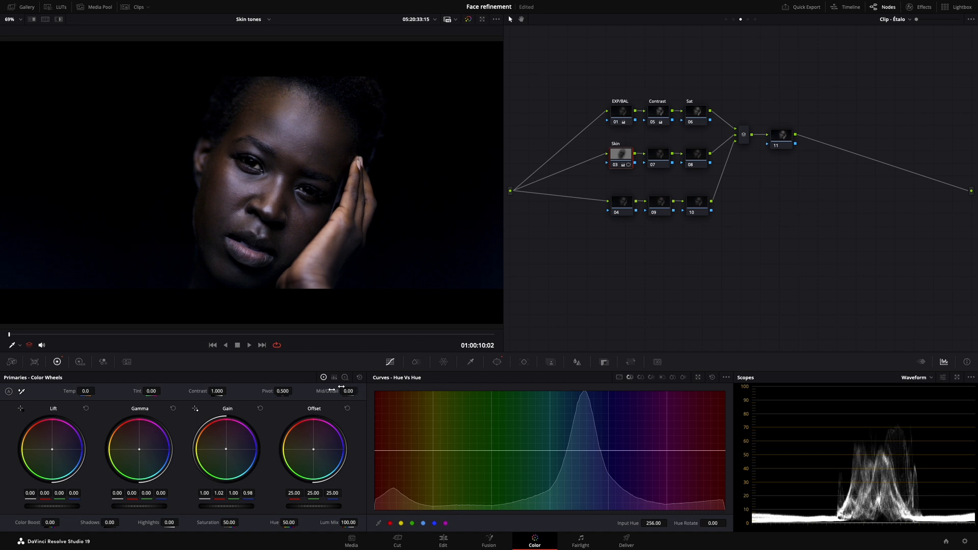
pyautogui.moveTo(635, 163); pyautogui.dragTo(772, 147)
pyautogui.click(791, 134)
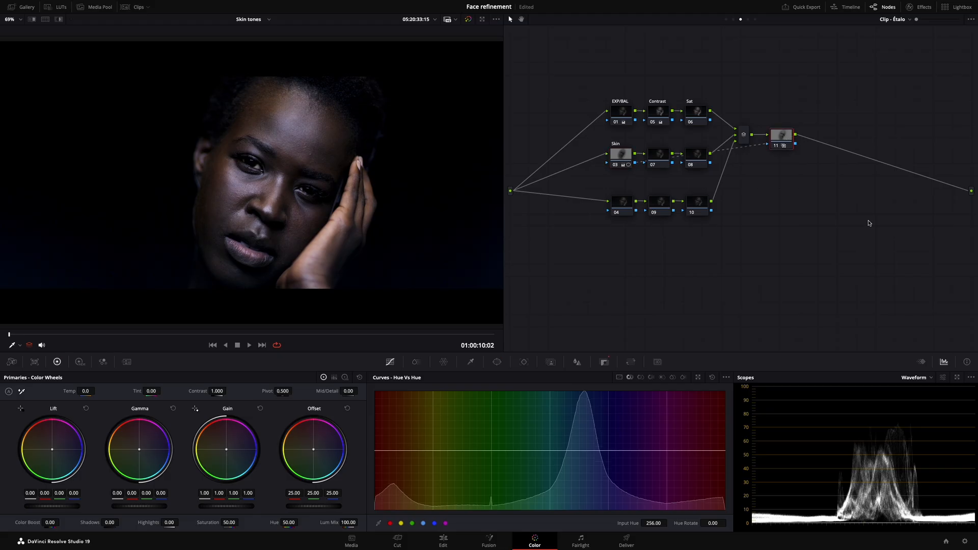
# Check node 11's linked mask in highlight view, set its Mid/Detail to -100, and compare with the node bypassed
pyautogui.hotkey('shift', 'h')
pyautogui.hotkey('shift', 'h')
pyautogui.moveTo(336, 391); pyautogui.dragTo(255, 391)
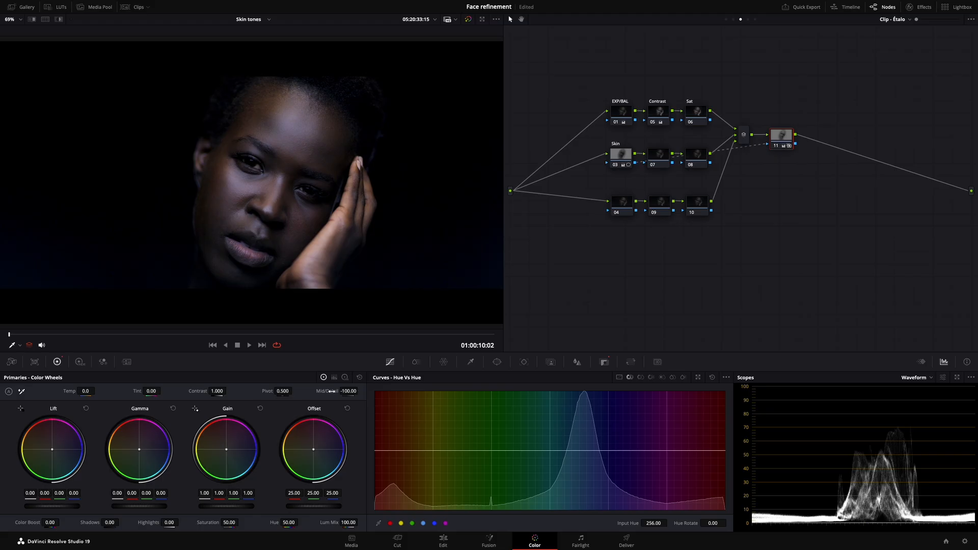
pyautogui.press('super+d')
pyautogui.press('super+d')
pyautogui.press('super+d')
pyautogui.press('super+d')
# Examine the Node Stack Layers choices in the project's General Options and close the settings without saving
pyautogui.click(965, 542)
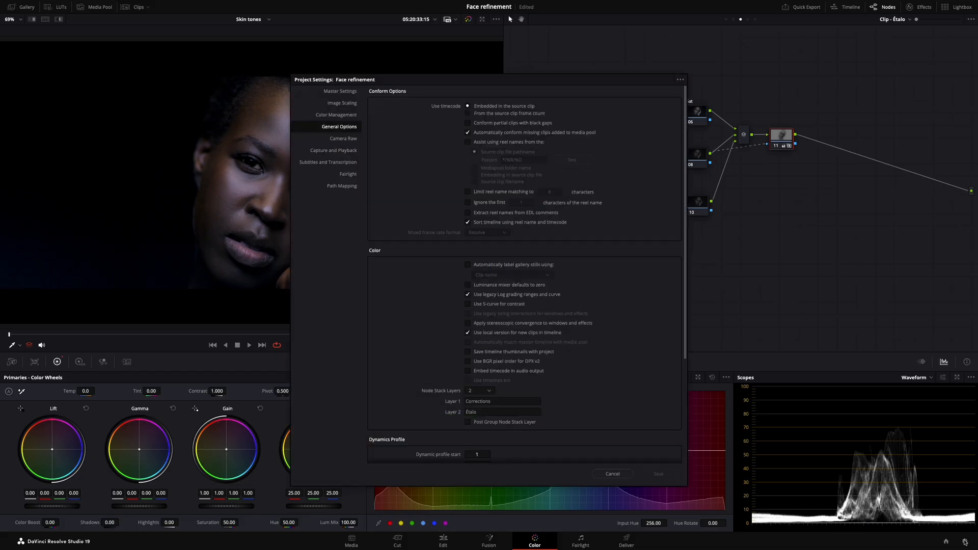
pyautogui.scroll(-4, 639, 315)
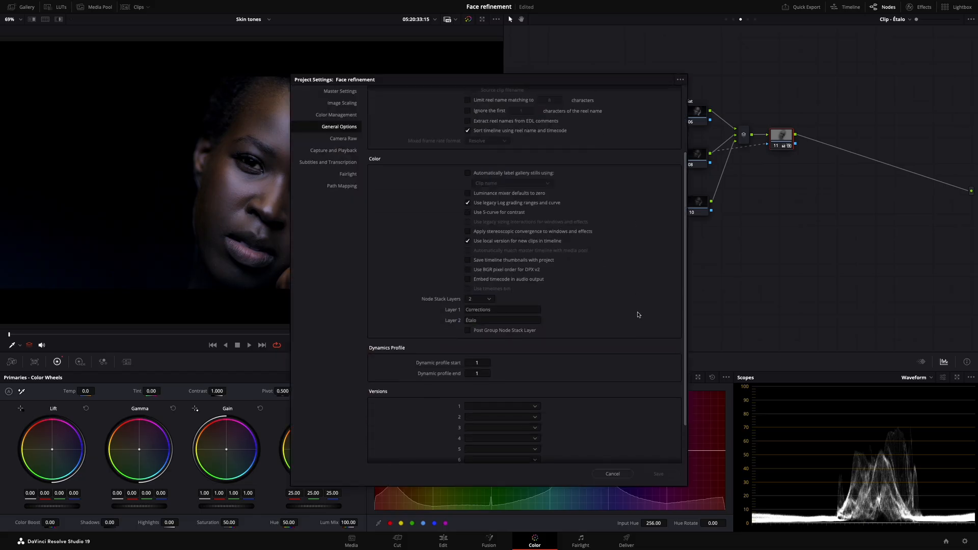
pyautogui.click(489, 299)
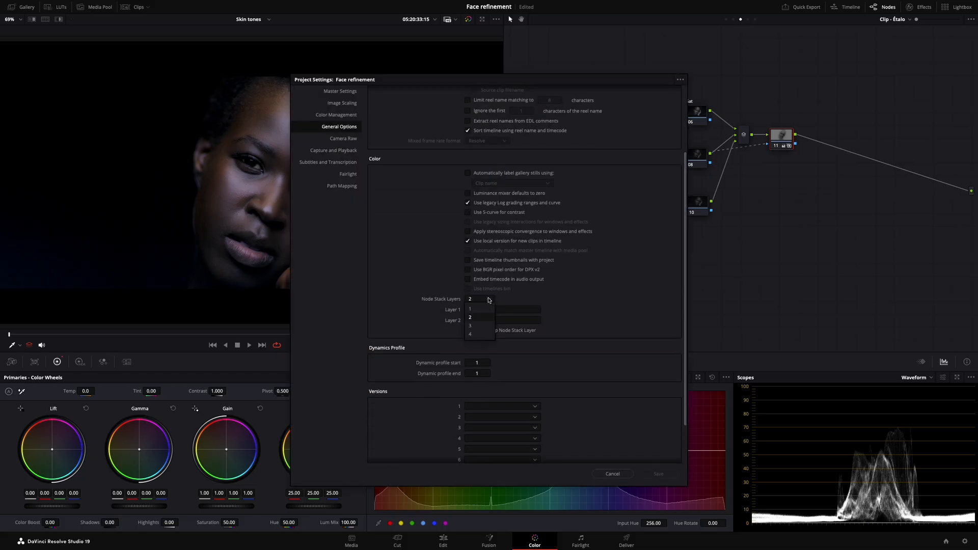
pyautogui.click(489, 299)
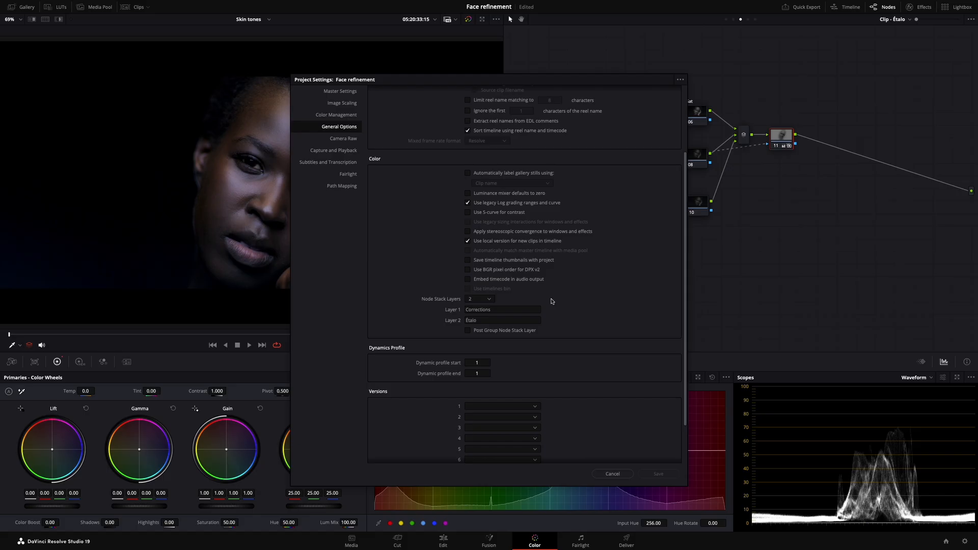
pyautogui.click(627, 475)
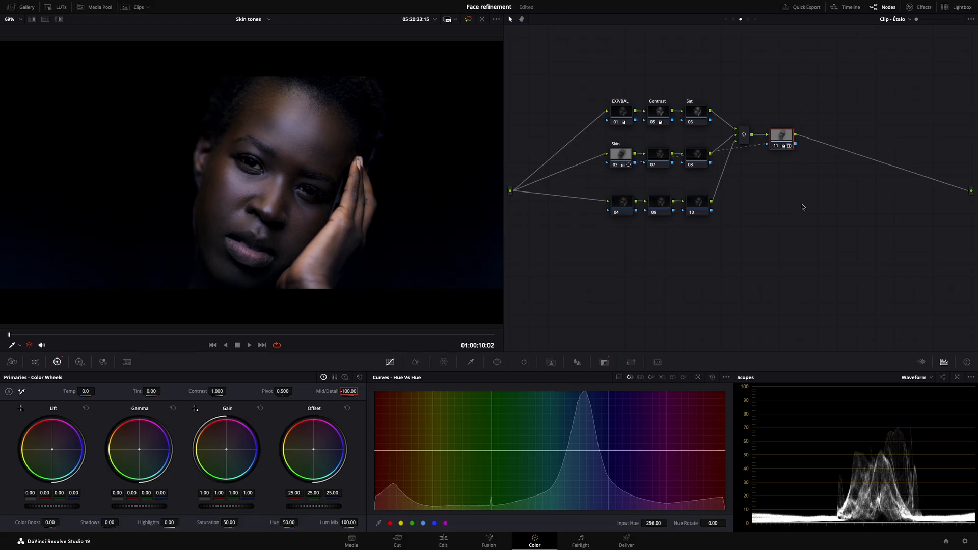
# View the clip's Corrections node layer and return to the Étalo layer
pyautogui.click(733, 20)
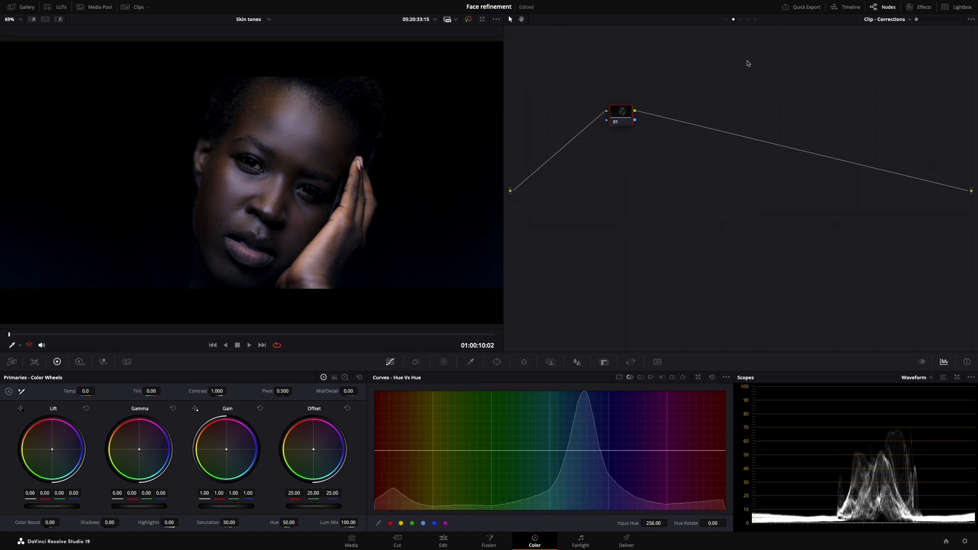
pyautogui.click(741, 19)
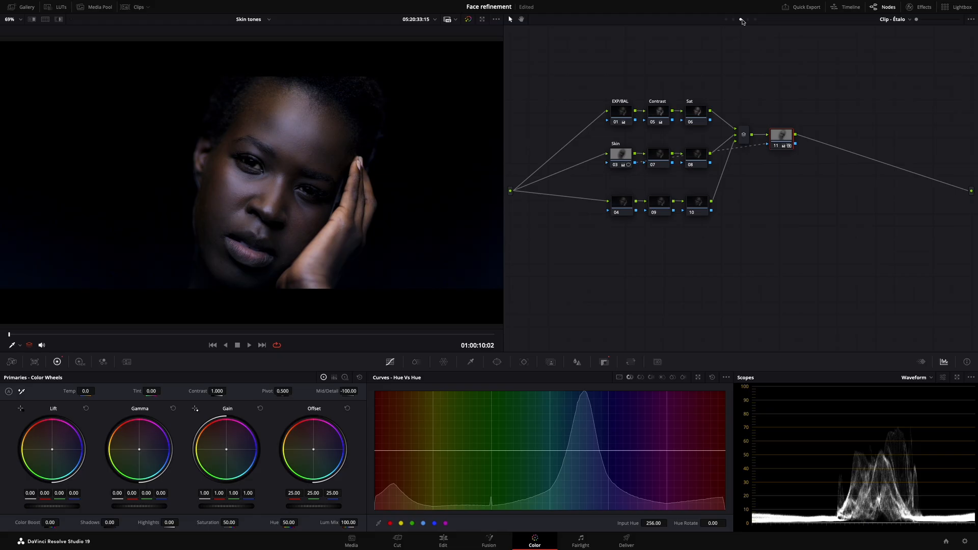